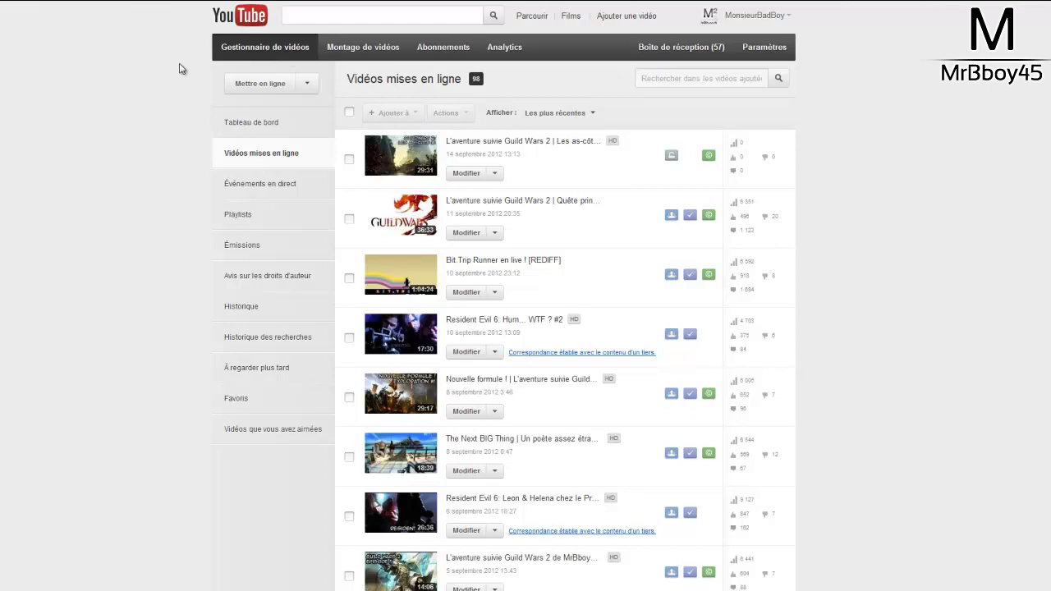
Start a new live event from the Événements en direct page and title it "test live".
click(233, 185)
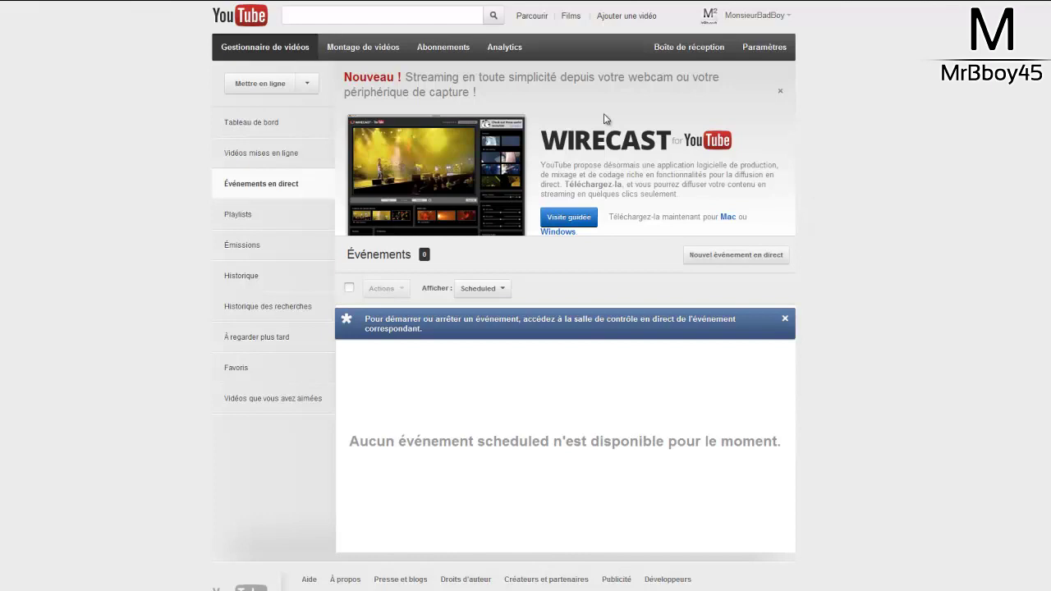
click(749, 259)
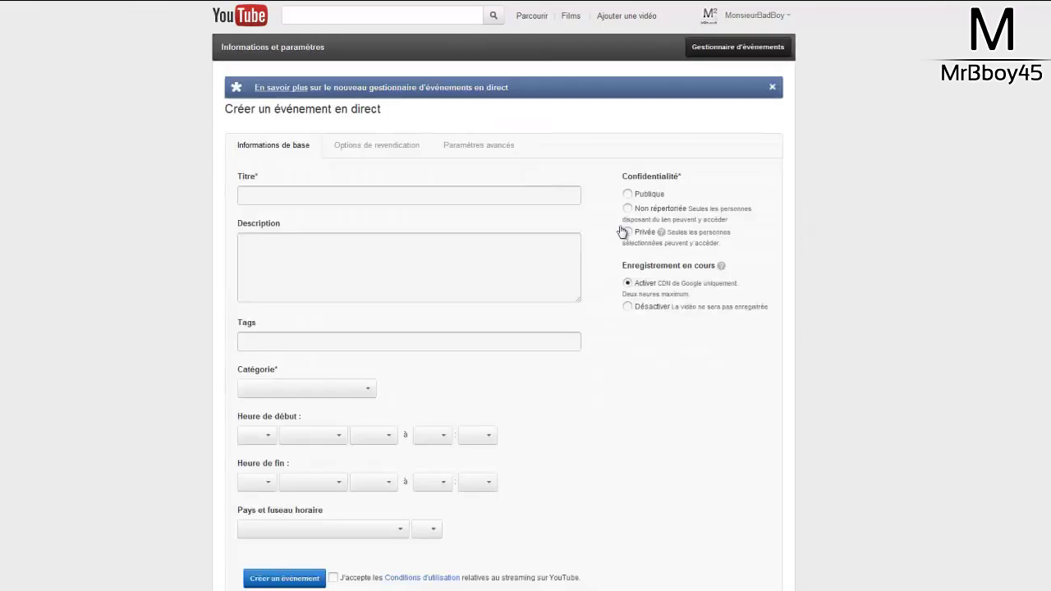
click(263, 188)
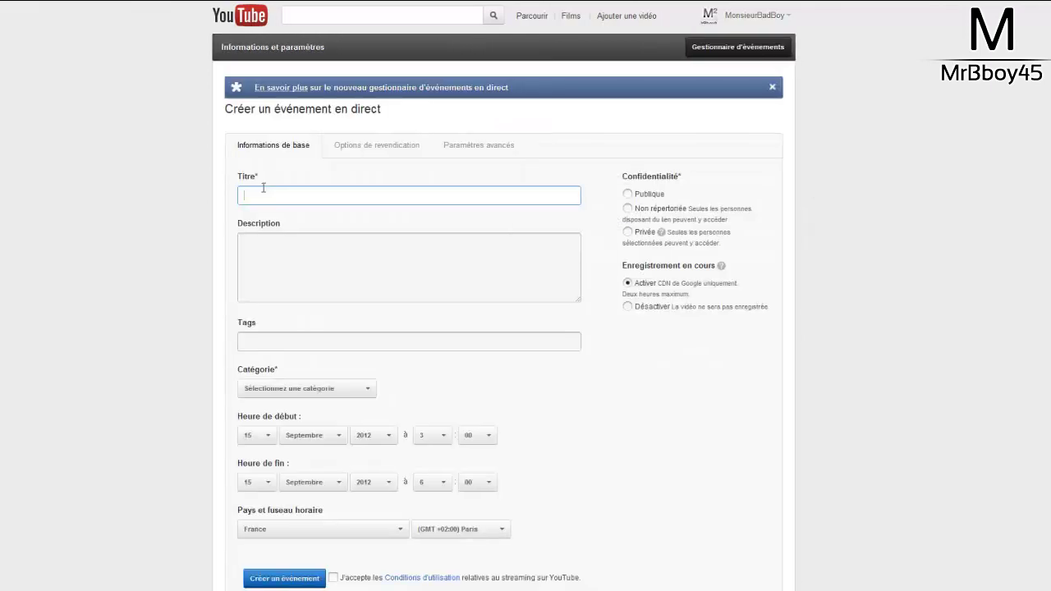
text(test live)
drag(272, 196, 239, 196)
Enter "test description" as the event's description and "mrbboy45 test live" as its tags.
click(304, 253)
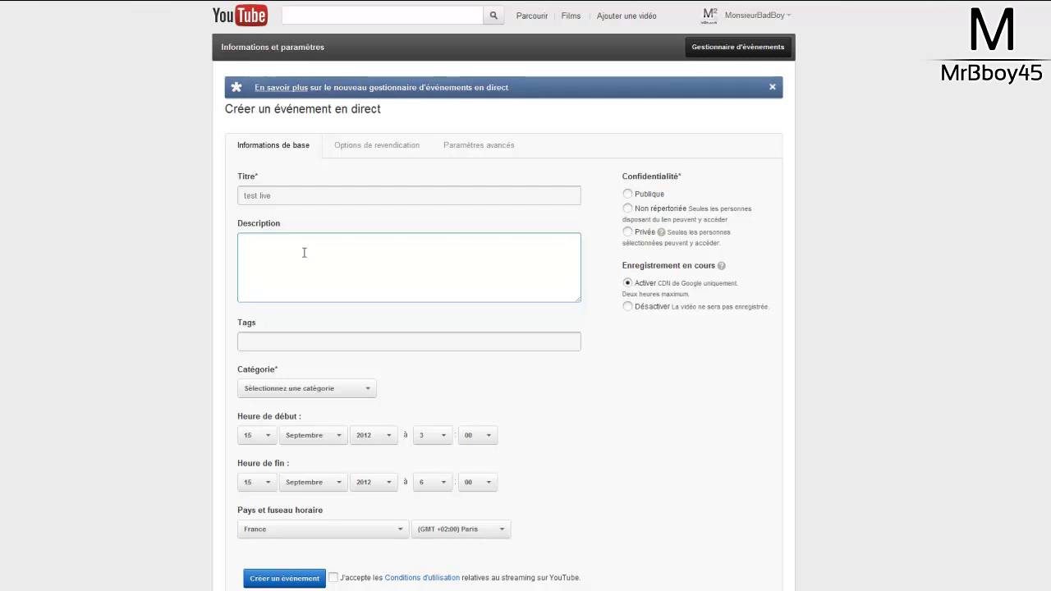
text(test description)
click(256, 343)
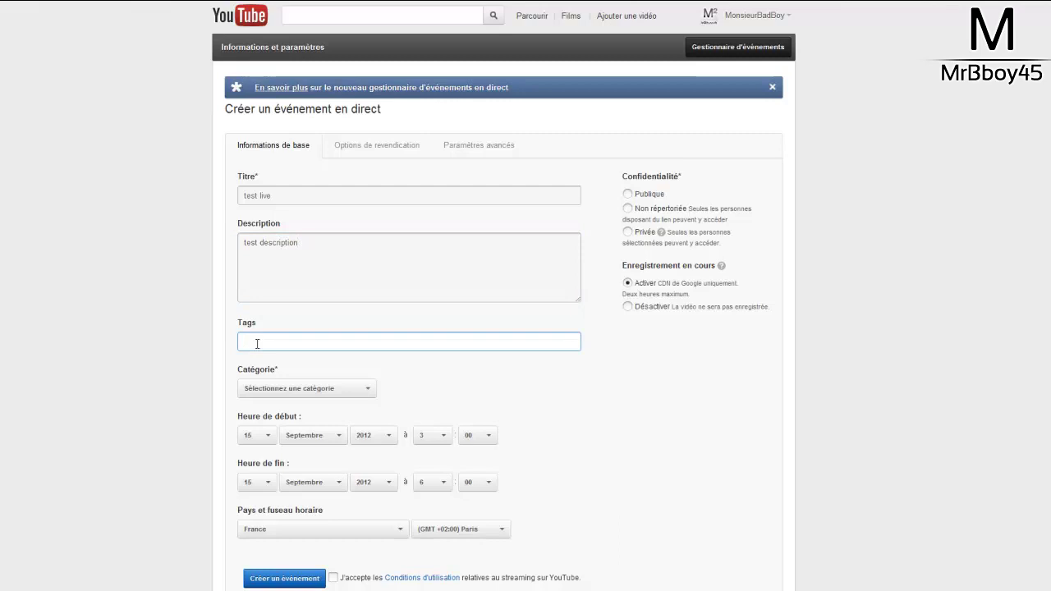
text(mrbboy45 test live)
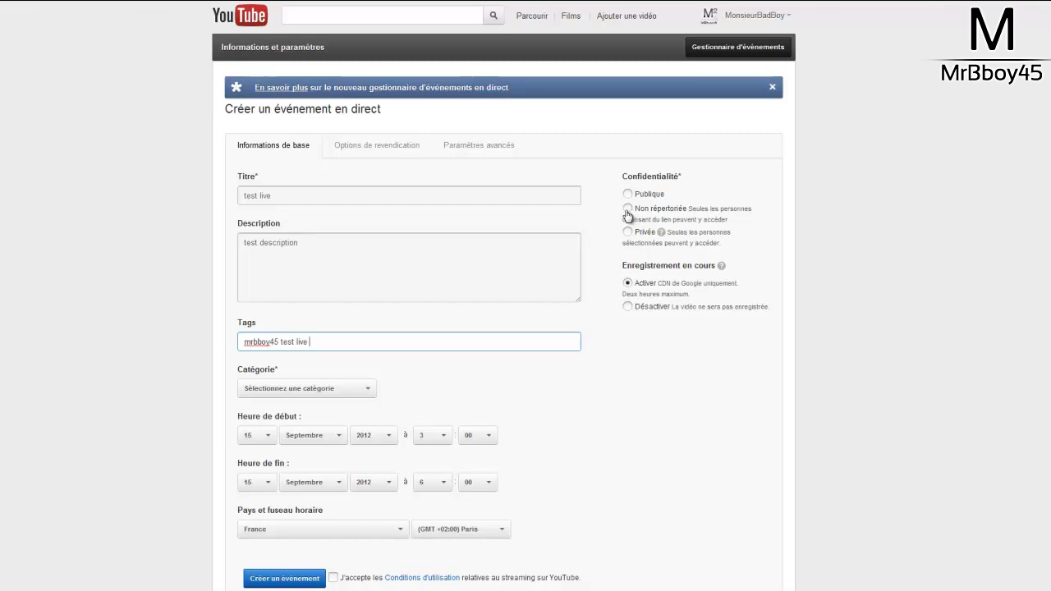
Set the event's privacy to Non répertoriée and its category to Jeux vidéo et autres.
click(630, 241)
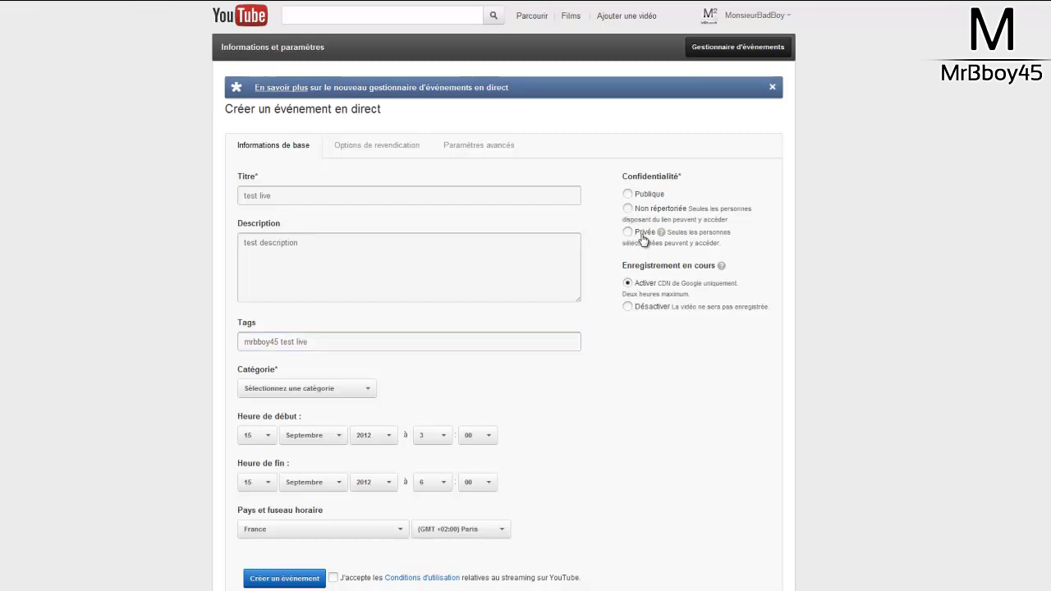
click(627, 210)
scroll(548, 288, down, 1)
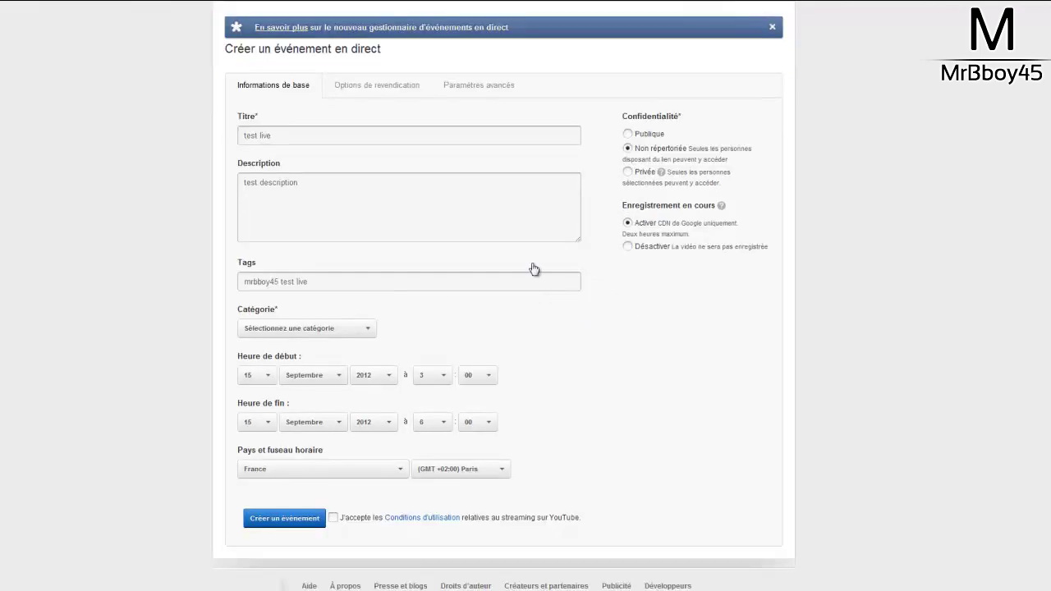
click(325, 329)
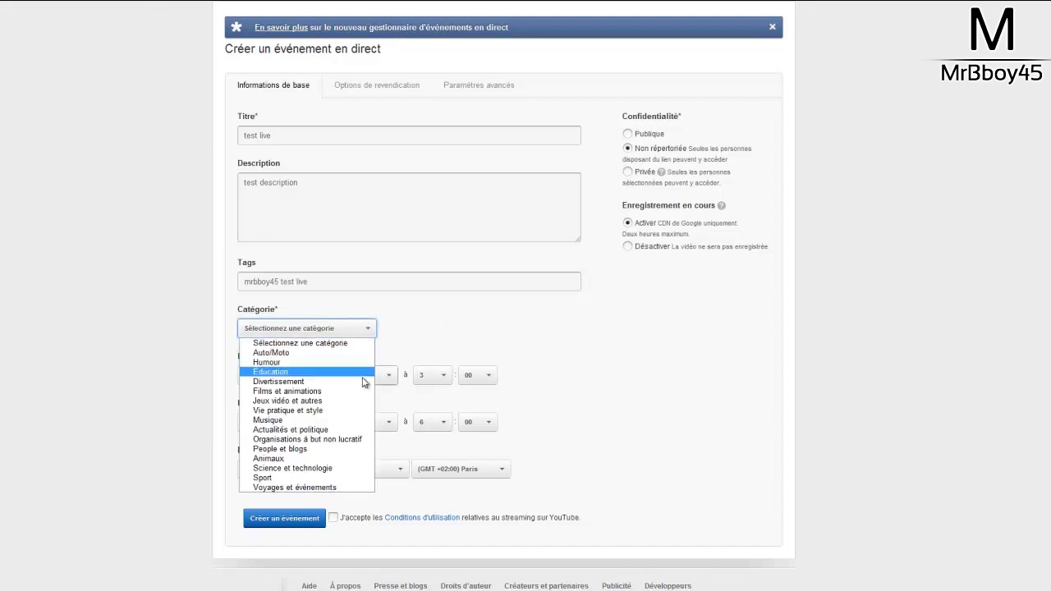
click(316, 402)
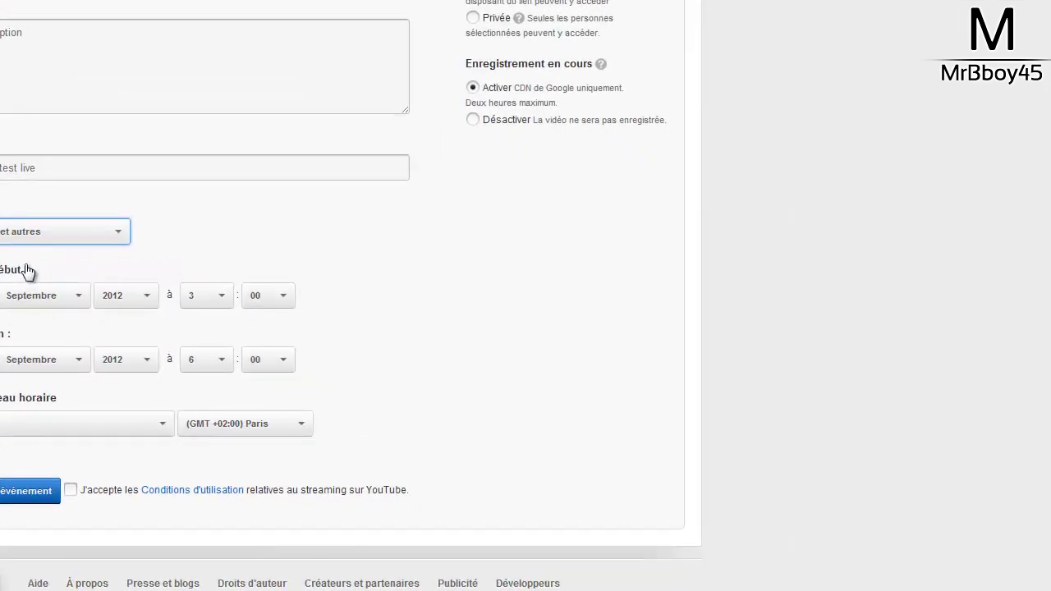
Schedule the event to start at 2:30 and end at 3:00, and create it with the terms of use accepted.
click(227, 298)
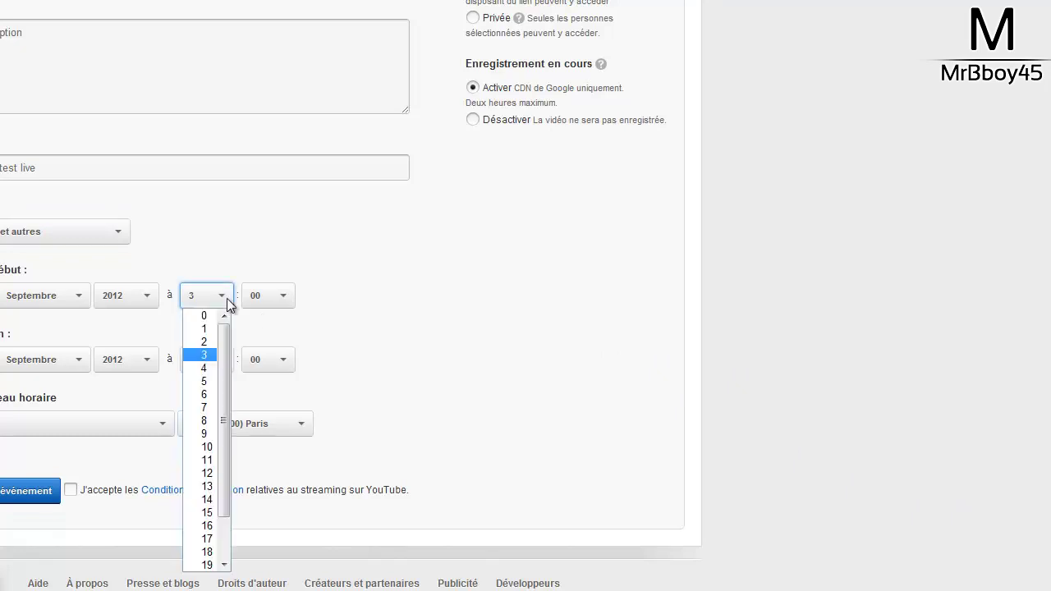
click(211, 340)
click(272, 295)
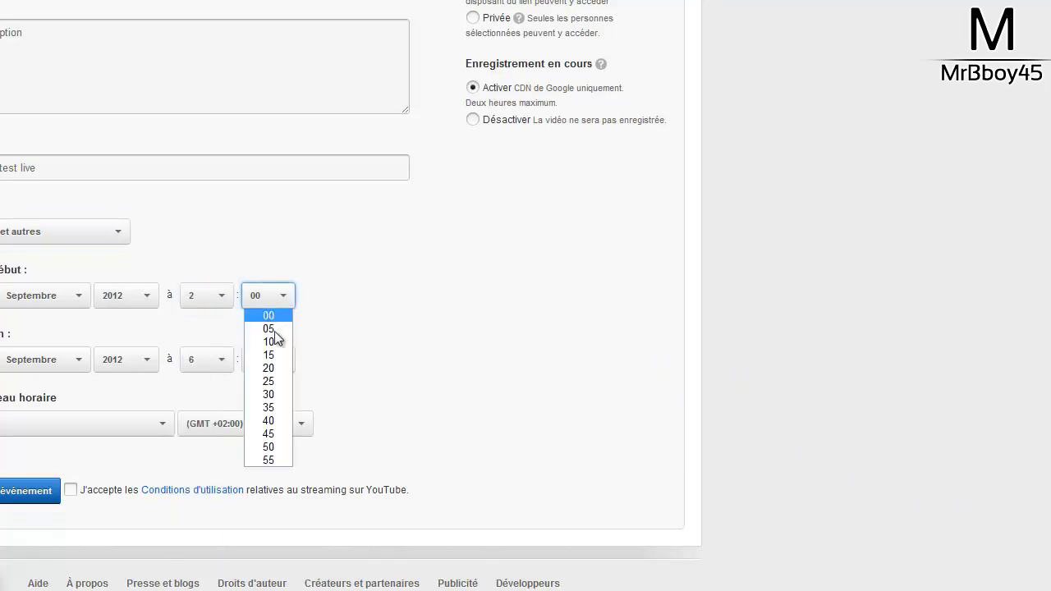
click(272, 395)
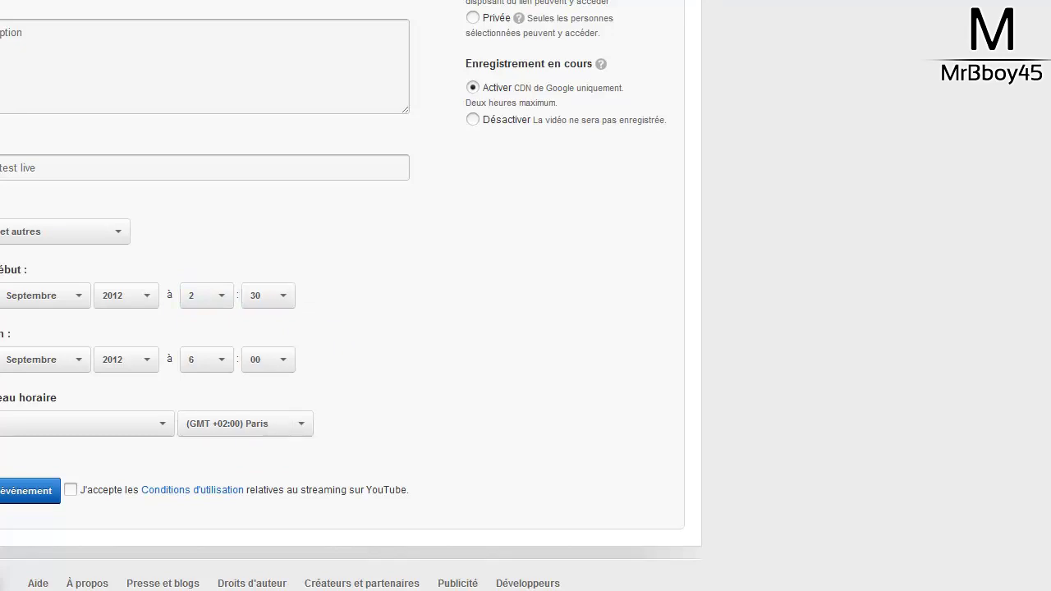
click(206, 360)
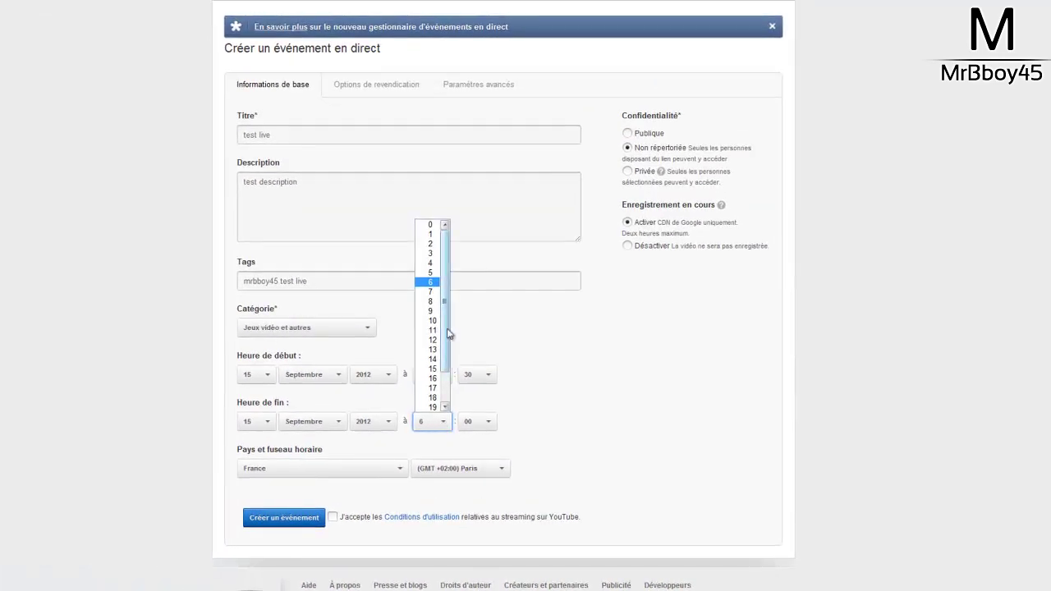
click(431, 253)
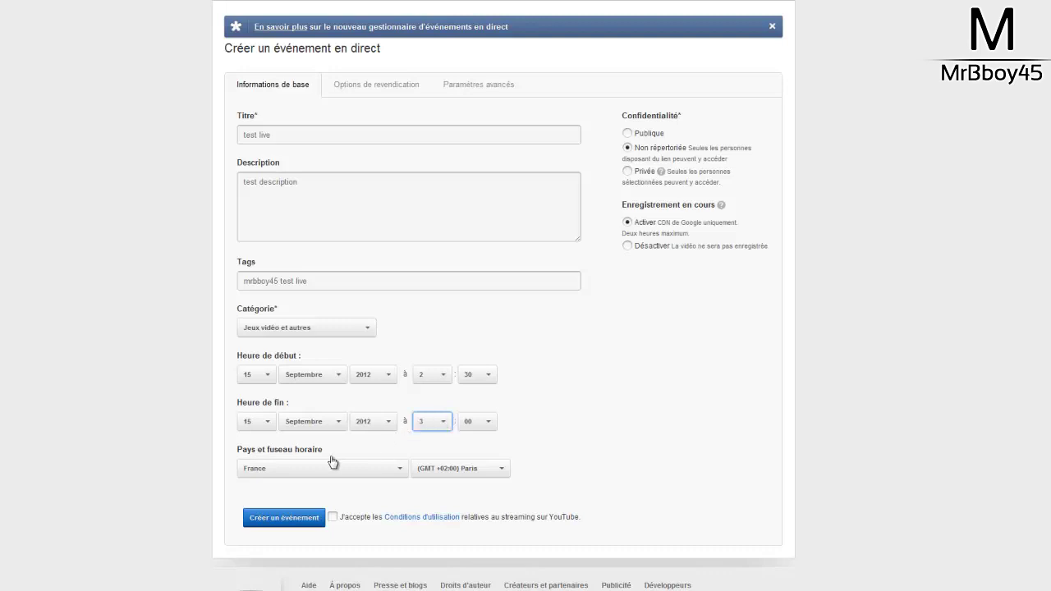
click(331, 515)
click(286, 524)
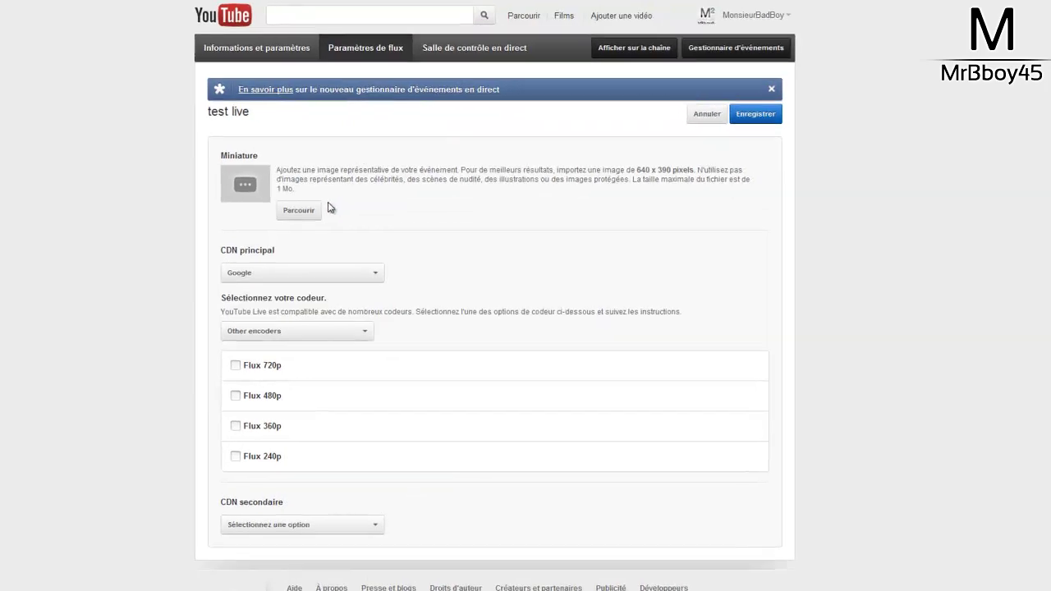
Review the event's basic information, its thumbnail and stream settings, and the available primary CDN options.
click(55, 69)
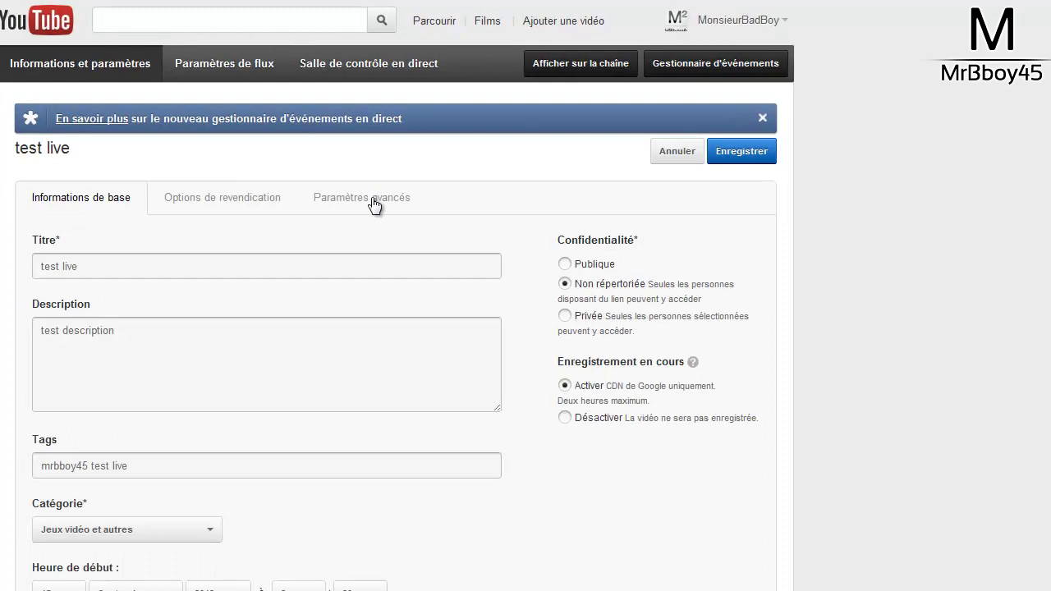
click(232, 76)
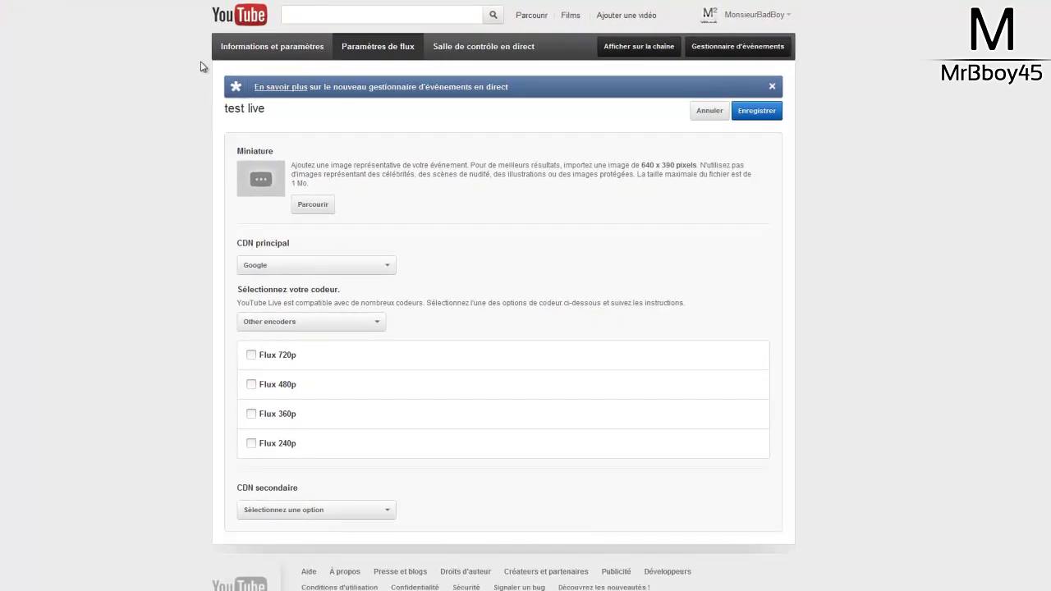
drag(205, 95, 696, 251)
click(753, 245)
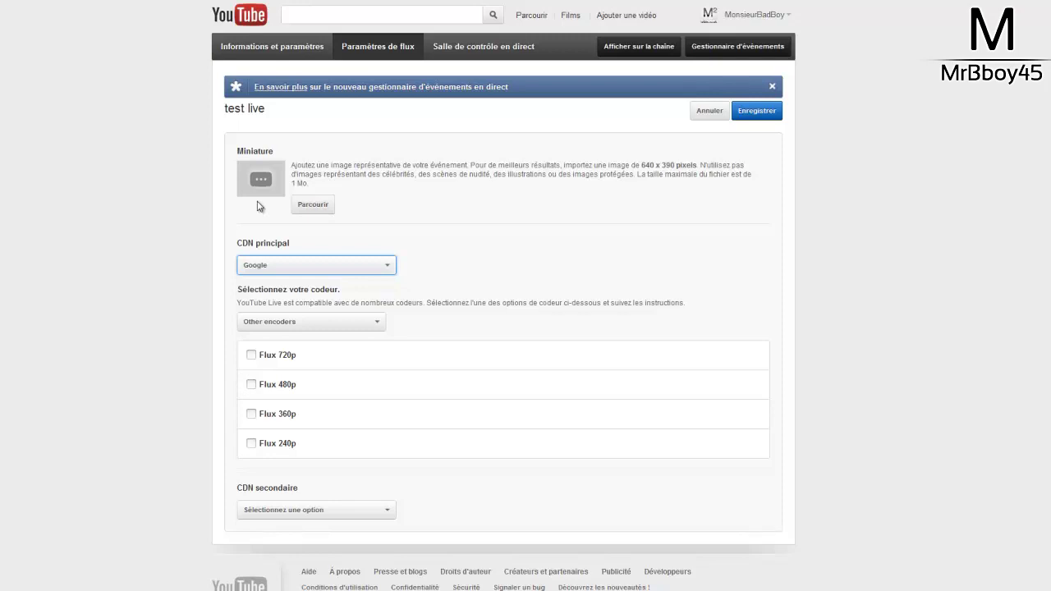
mouse_move(312, 188)
mouse_down()
mouse_move(293, 171)
mouse_move(307, 177)
mouse_up()
click(293, 171)
click(307, 177)
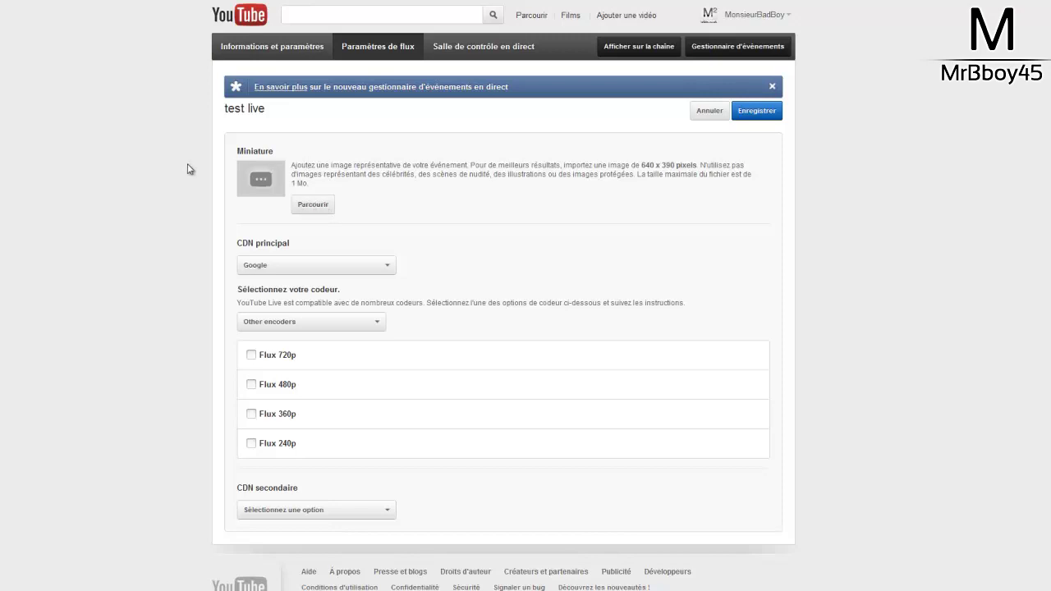
scroll(424, 172, down, 1)
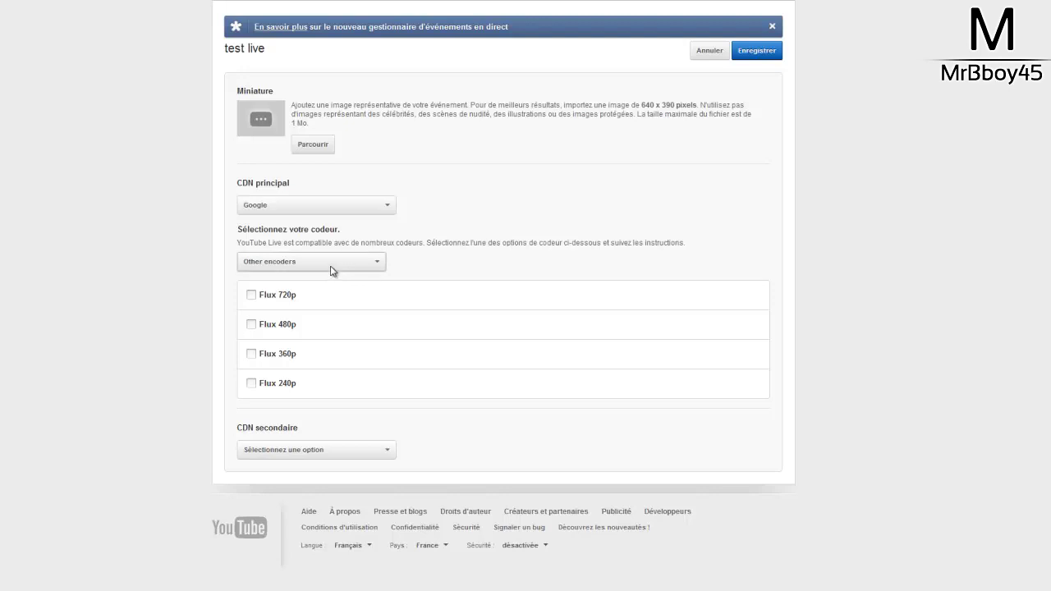
click(322, 209)
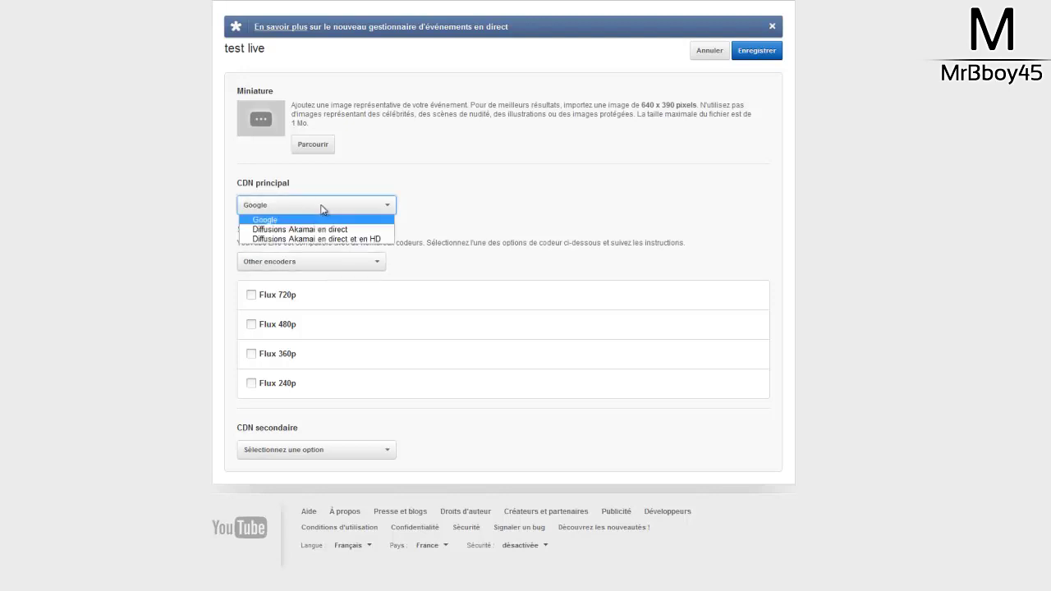
click(322, 208)
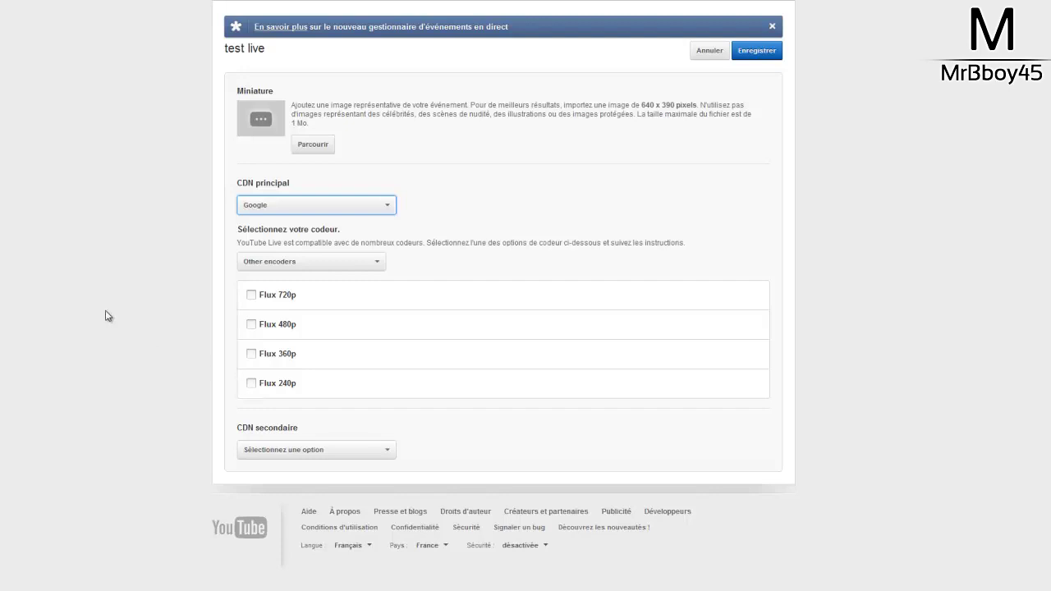
Enable the 480p stream (Flux 480p) and go over its encoder setup instructions.
click(252, 328)
click(252, 327)
scroll(149, 301, down, 2)
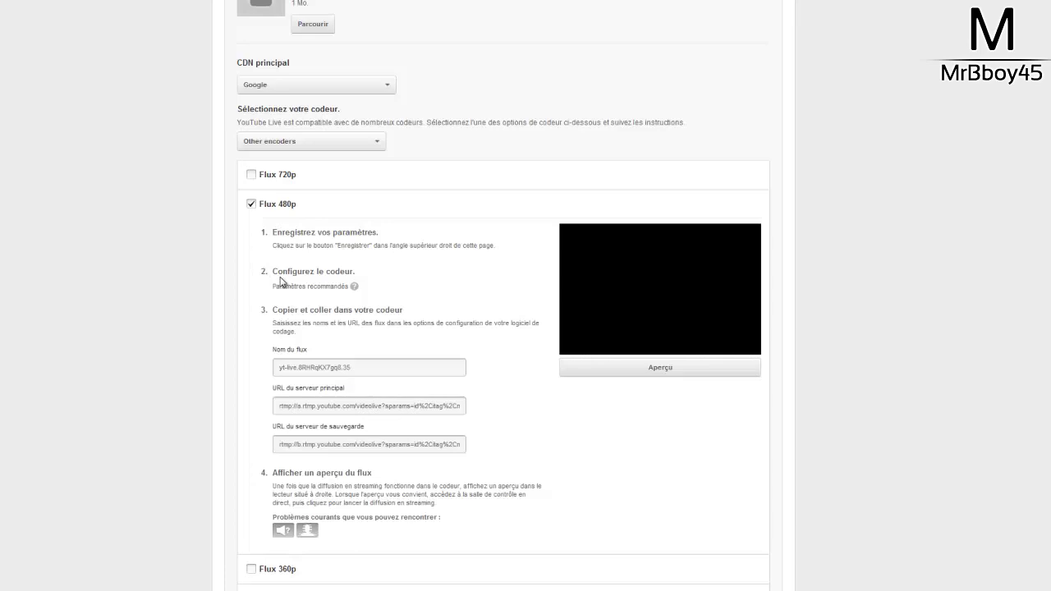
drag(261, 231, 559, 492)
click(615, 521)
Switch to XSplit Broadcaster and add a Custom RTMP broadcast channel named "Youtube 2".
drag(788, 180, 317, 138)
drag(415, 133, 304, 54)
drag(152, 47, 309, 102)
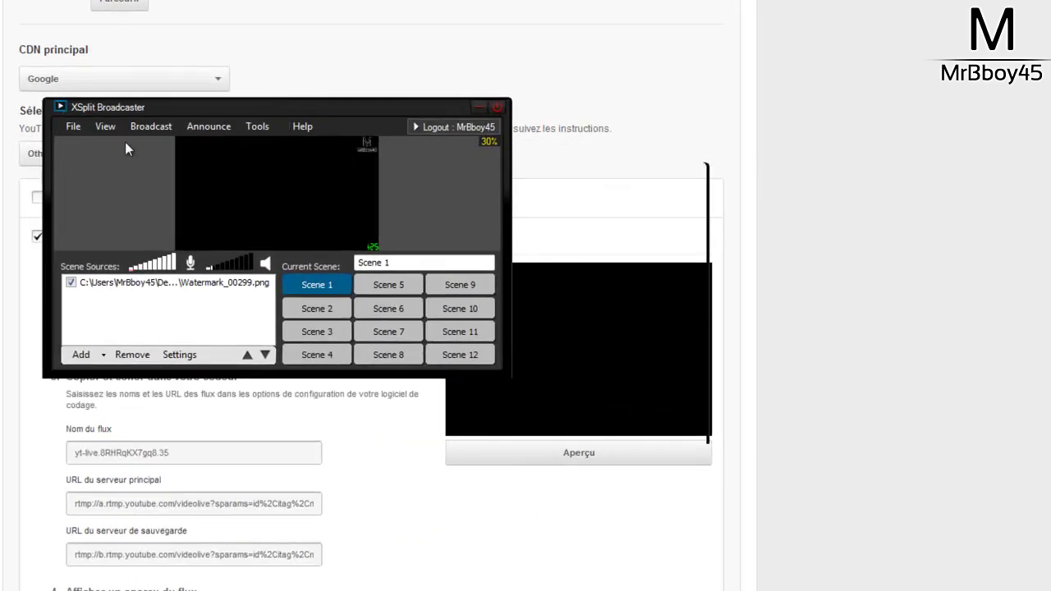
click(221, 222)
click(165, 128)
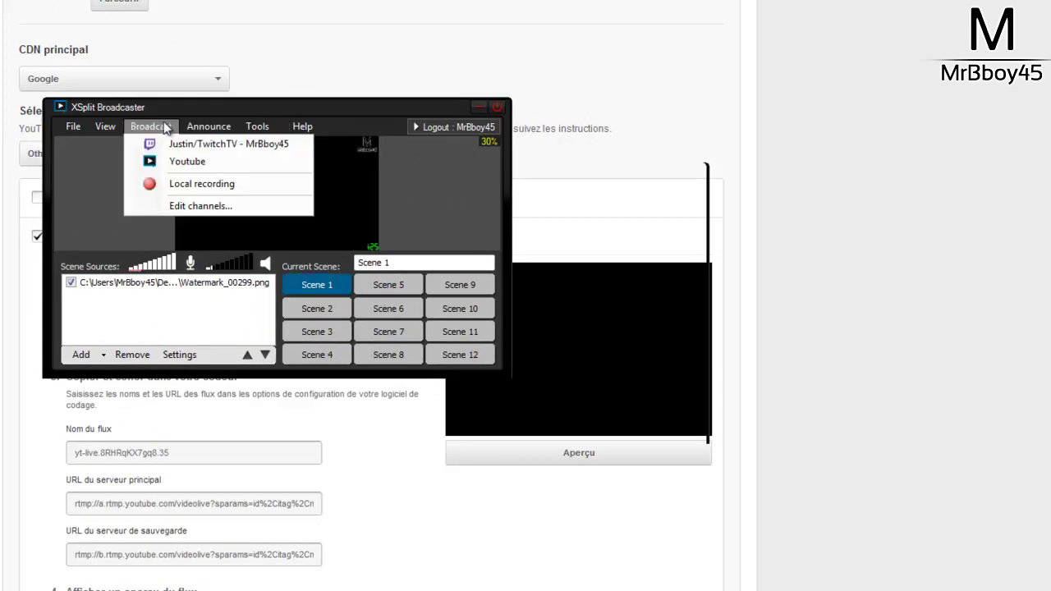
click(197, 205)
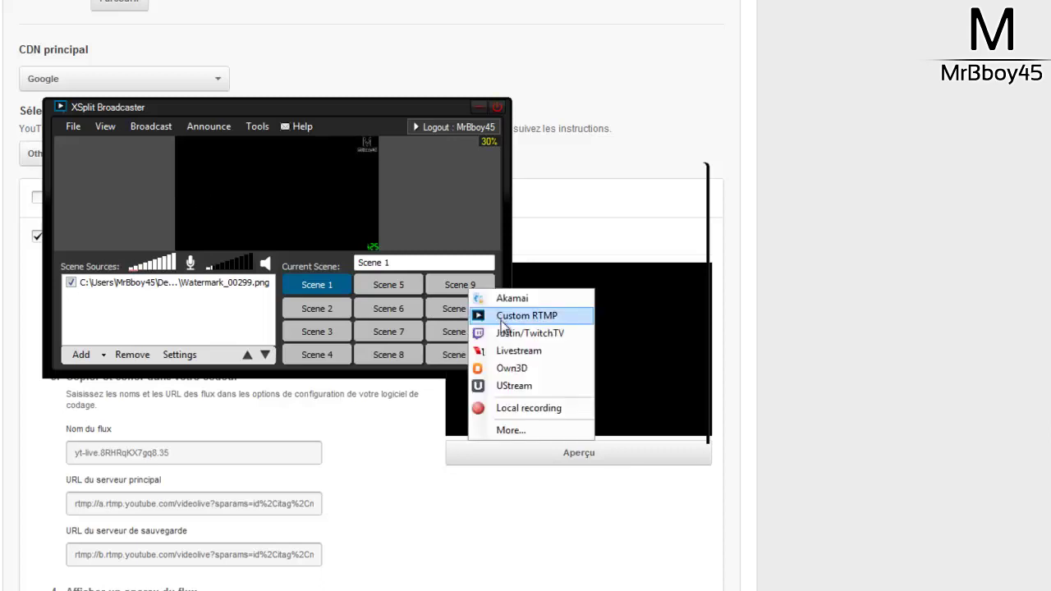
click(503, 320)
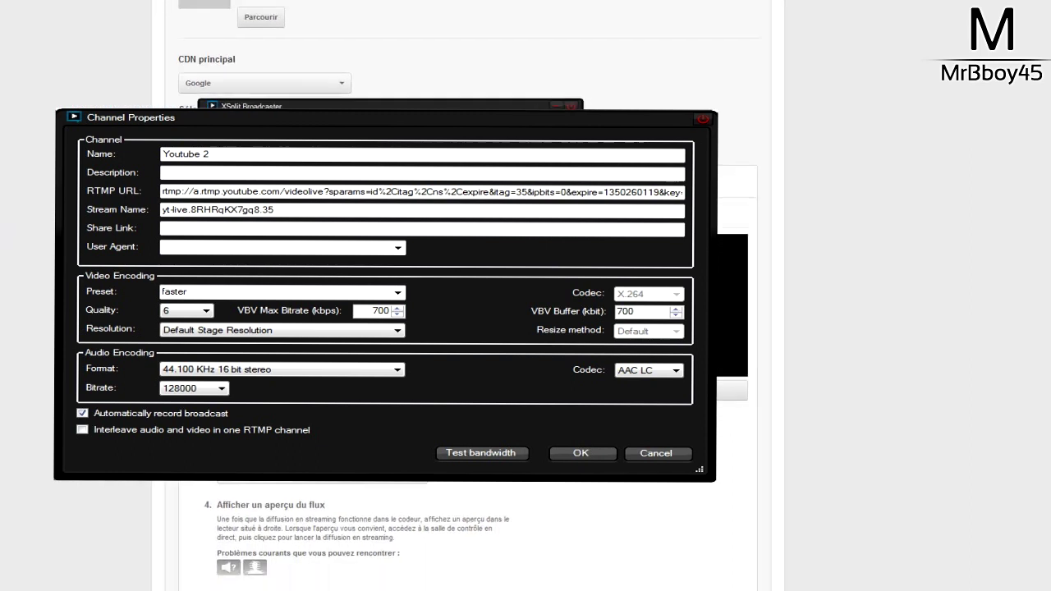
Copy the 480p stream's primary server URL from the YouTube page for the channel's RTMP URL.
click(190, 275)
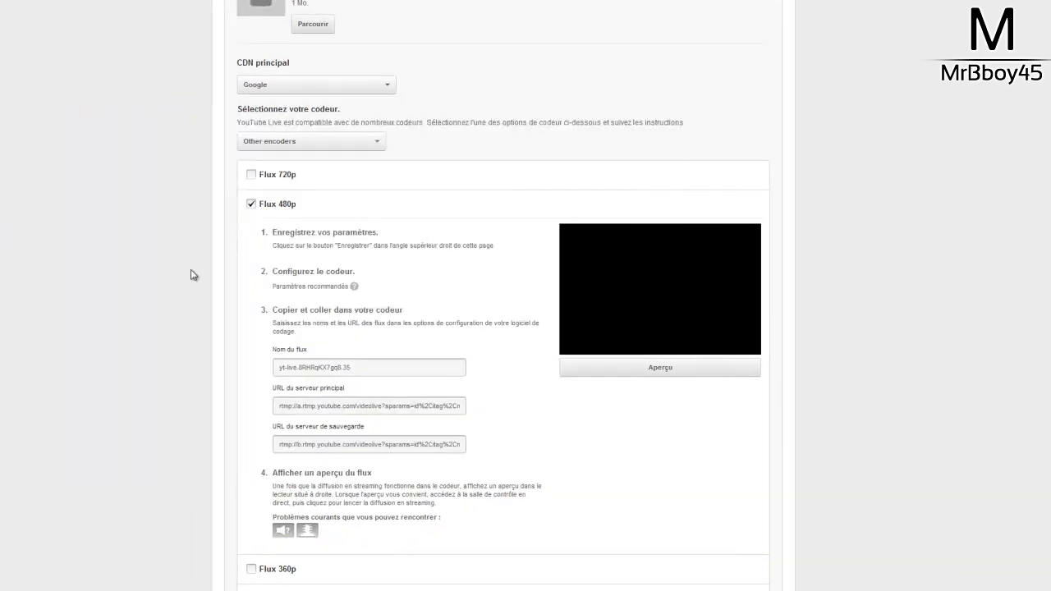
click(369, 407)
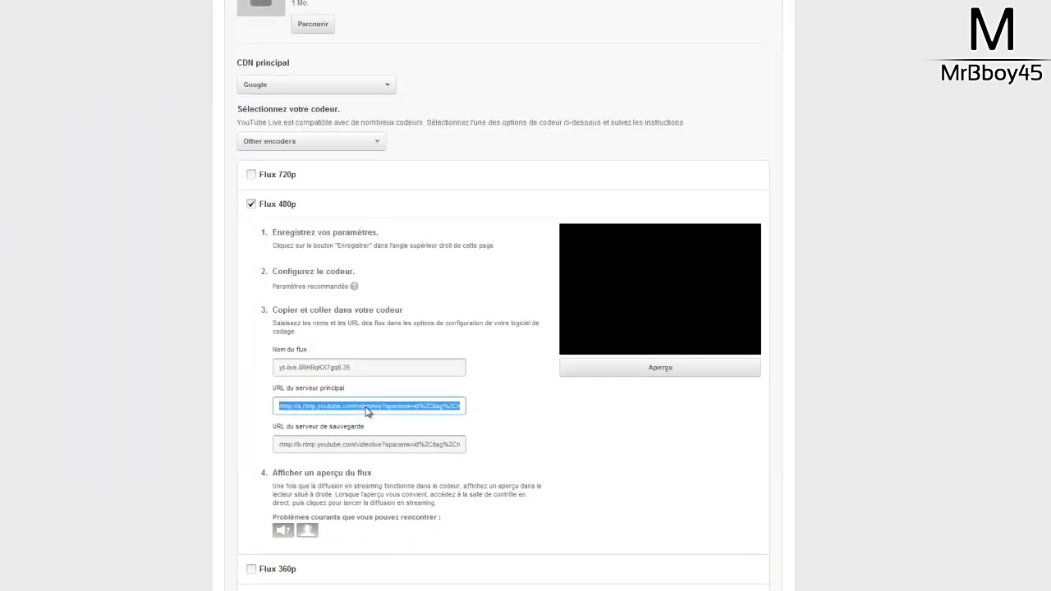
right_click(343, 411)
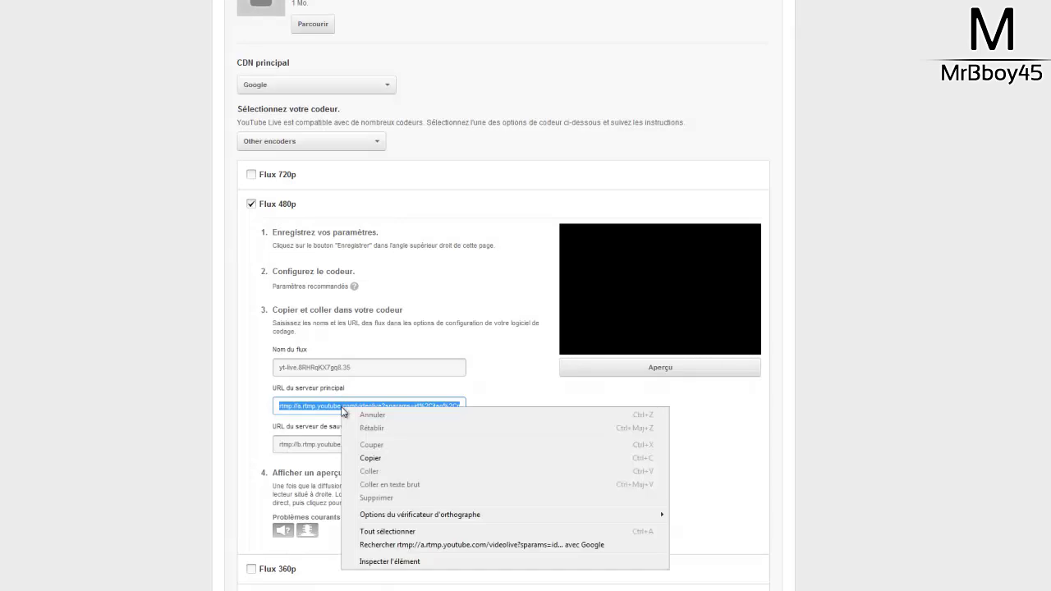
click(371, 462)
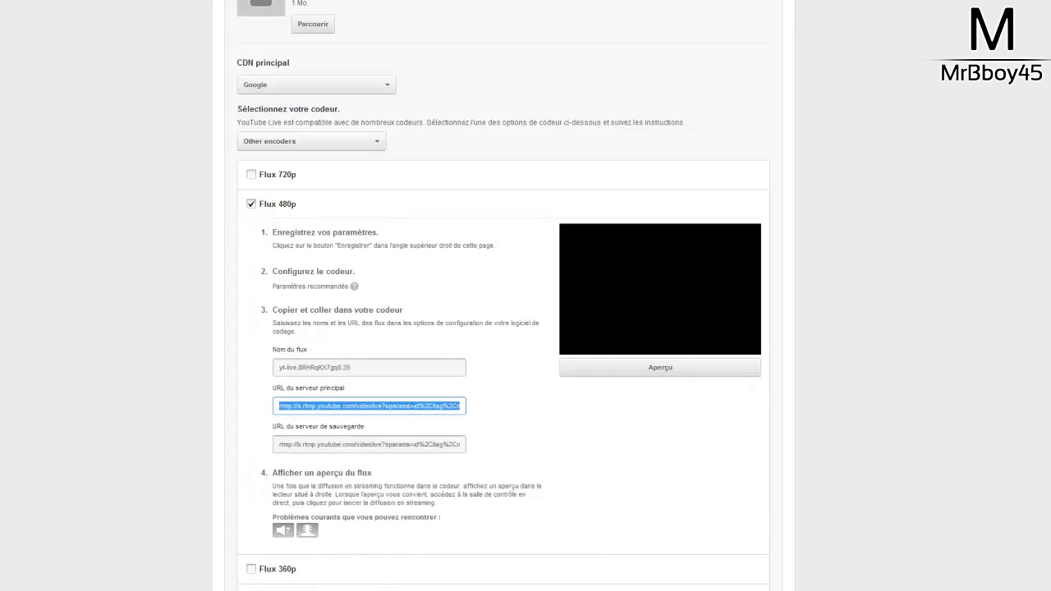
key(alt+Tab)
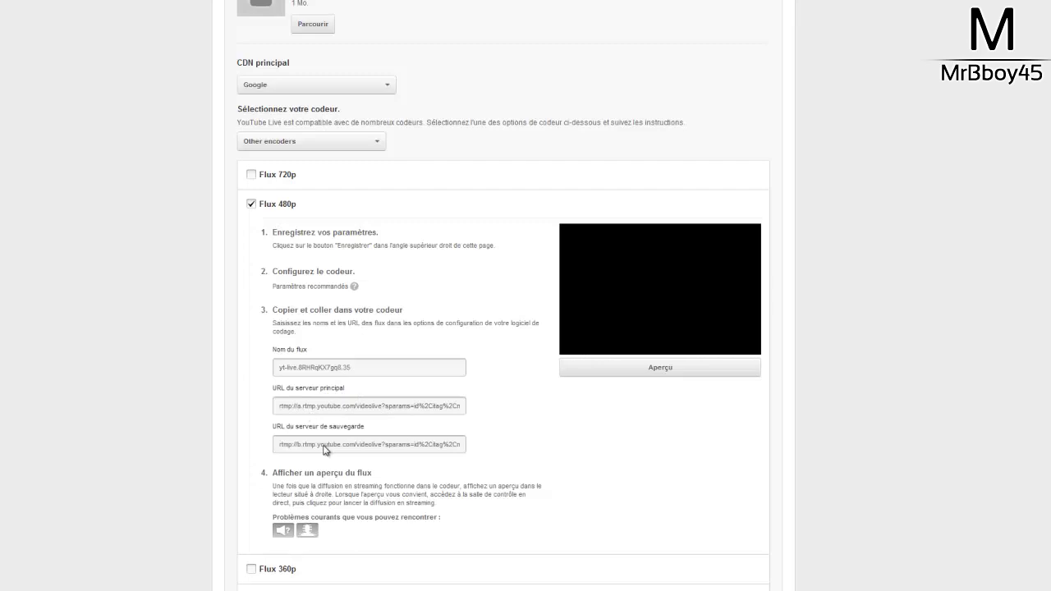
Copy the 480p stream's name from the YouTube page for the channel's Stream Name.
click(275, 339)
right_click(276, 339)
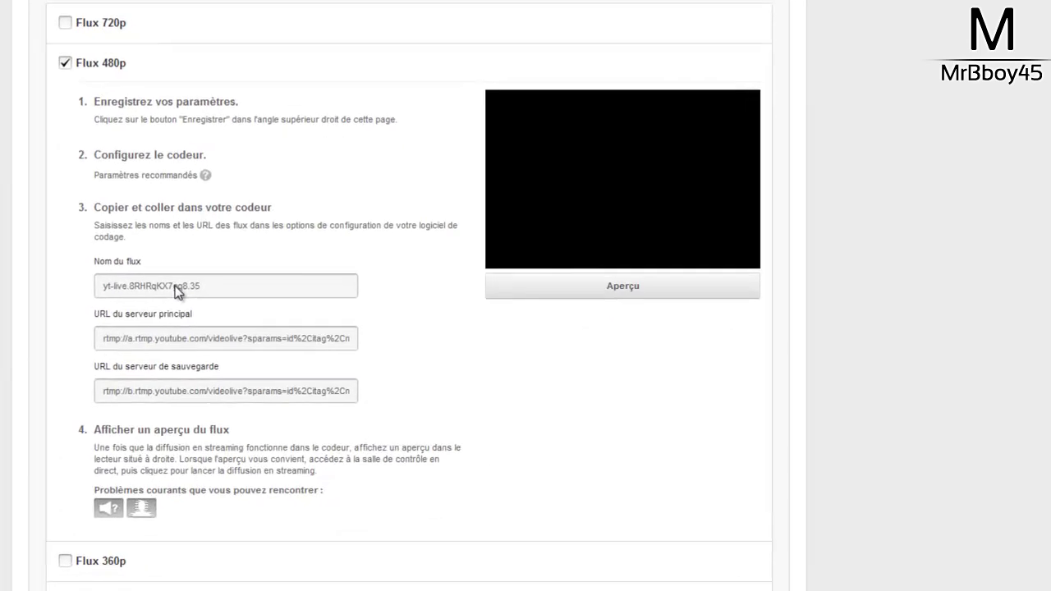
click(226, 359)
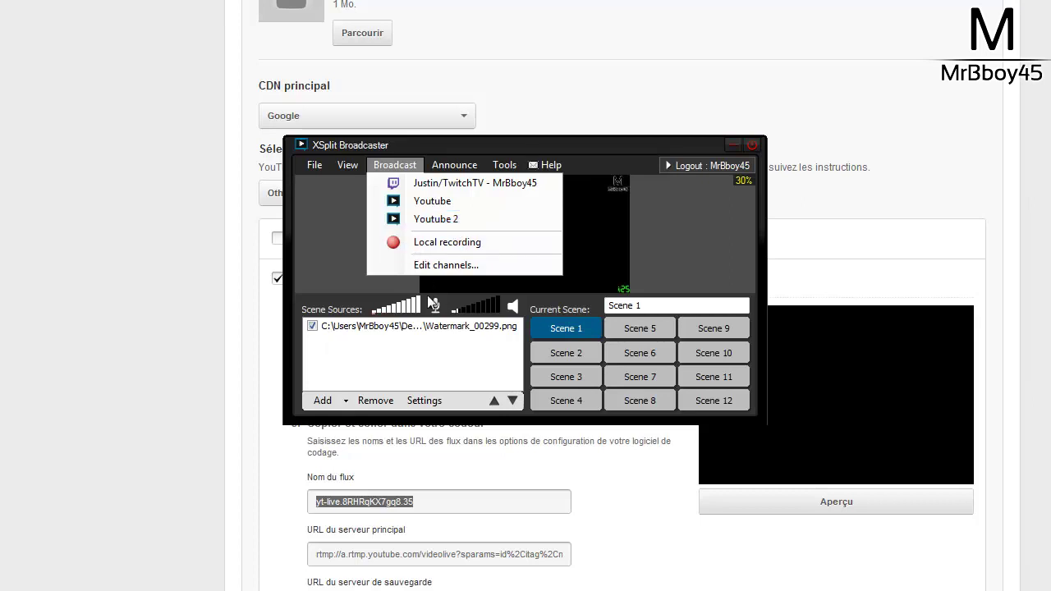
Start broadcasting to the "Youtube 2" channel in XSplit Broadcaster and move its window clear of the YouTube page.
click(672, 216)
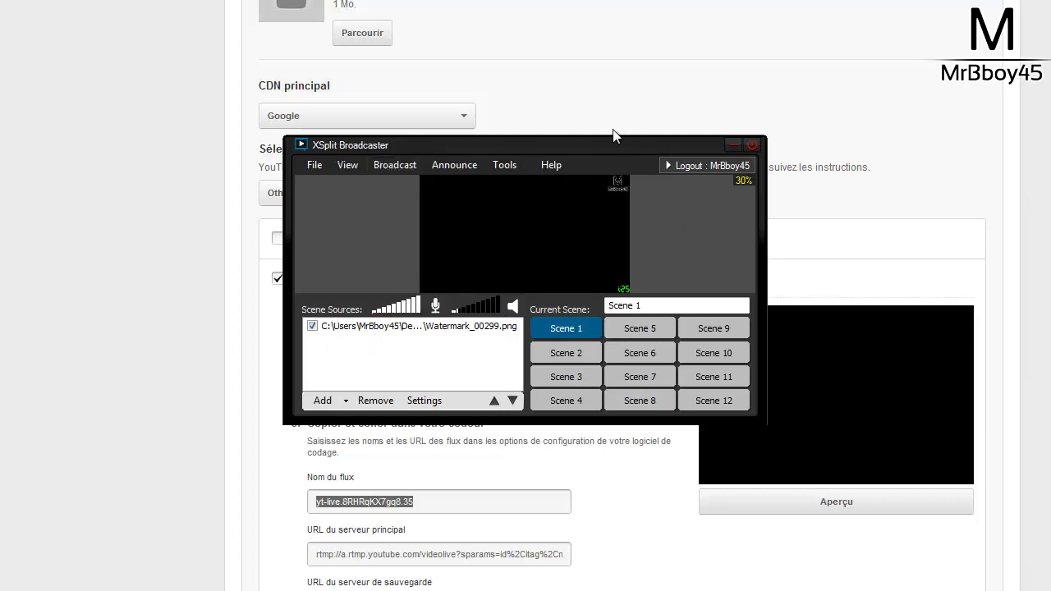
drag(615, 135, 677, 148)
click(678, 207)
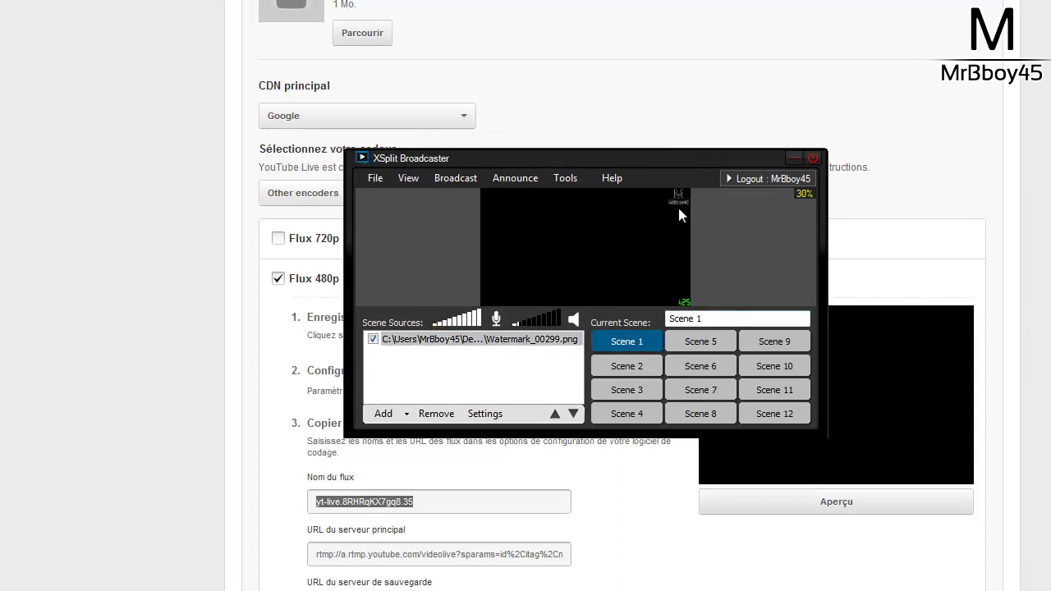
click(456, 177)
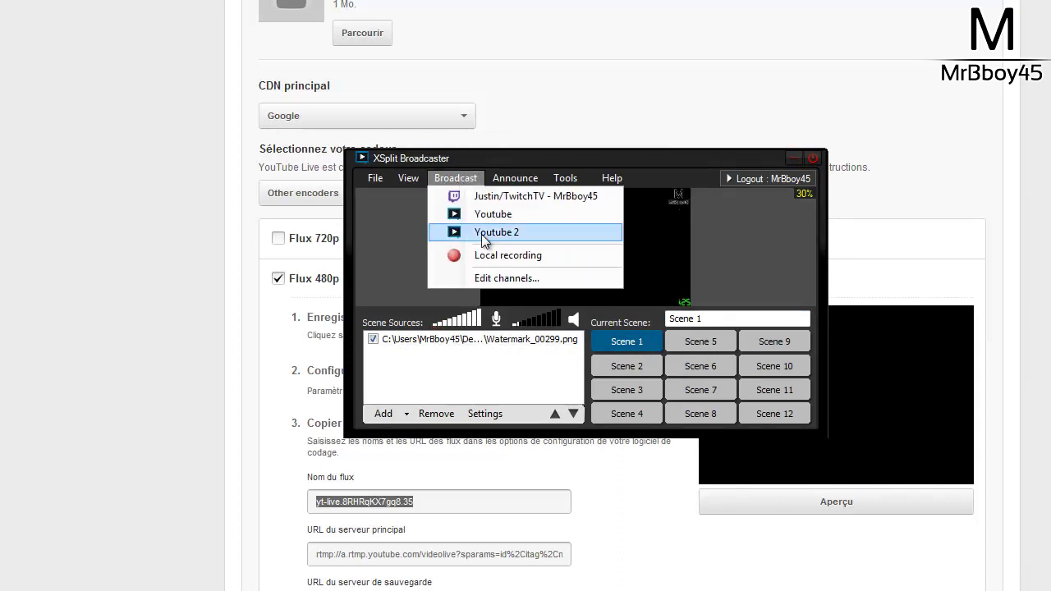
click(500, 233)
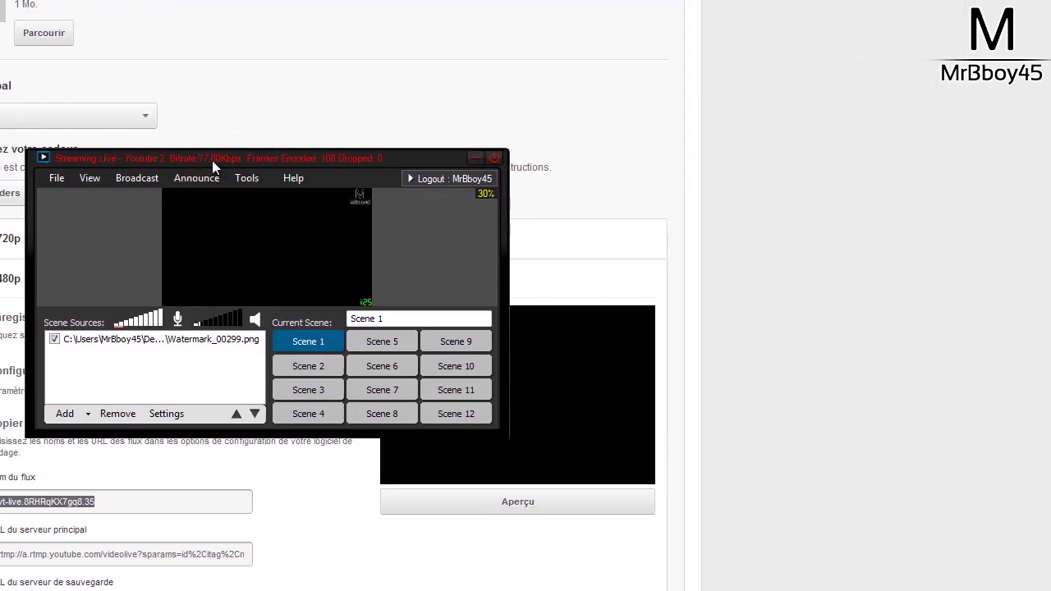
drag(212, 161, 807, 52)
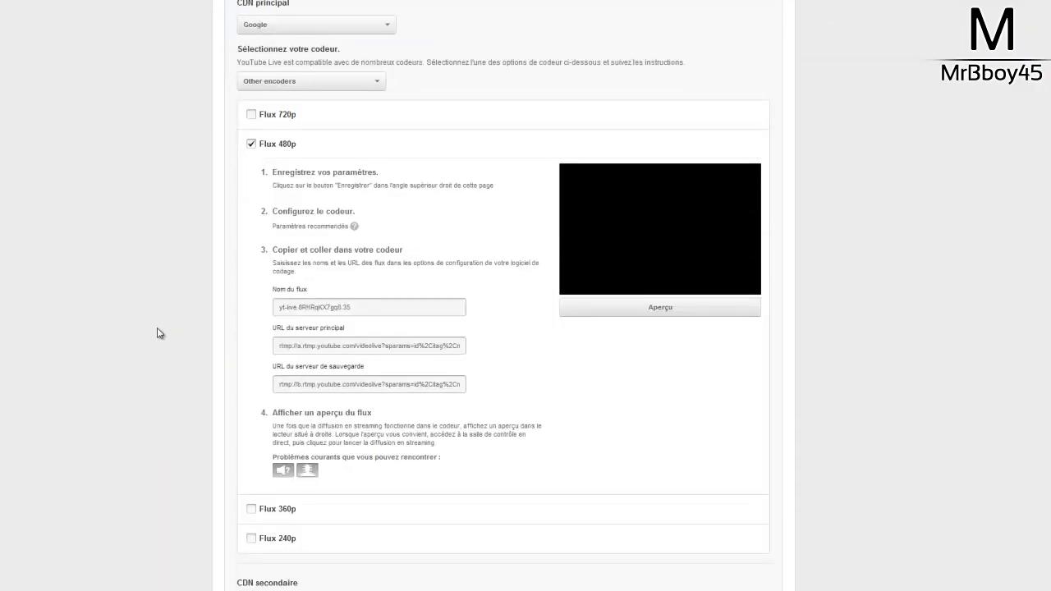
Save the "test live" event's stream settings on YouTube and open its live control room.
scroll(160, 333, up, 3)
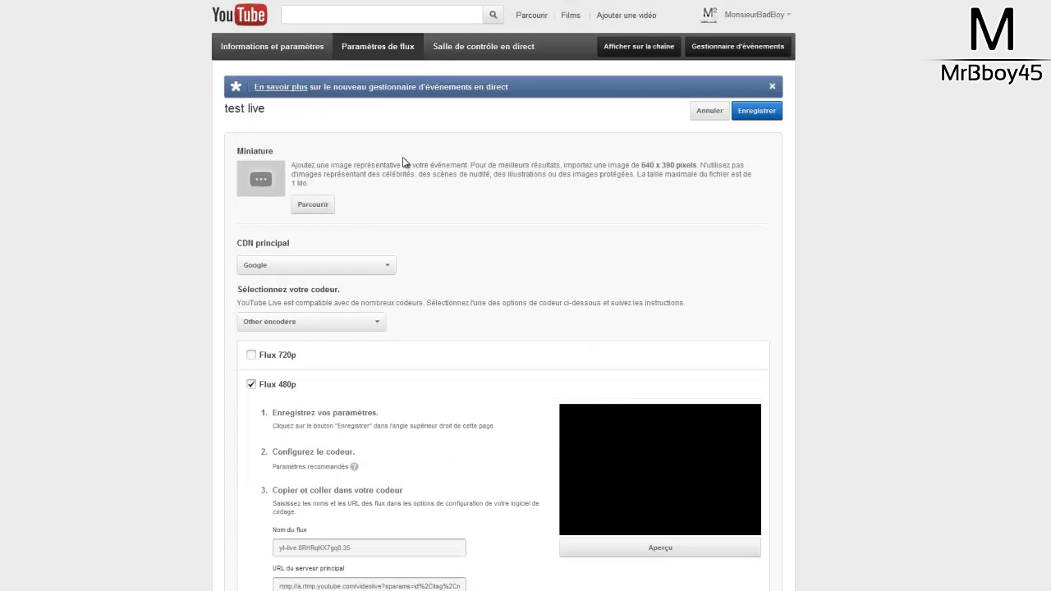
scroll(314, 218, down, 4)
scroll(312, 213, up, 4)
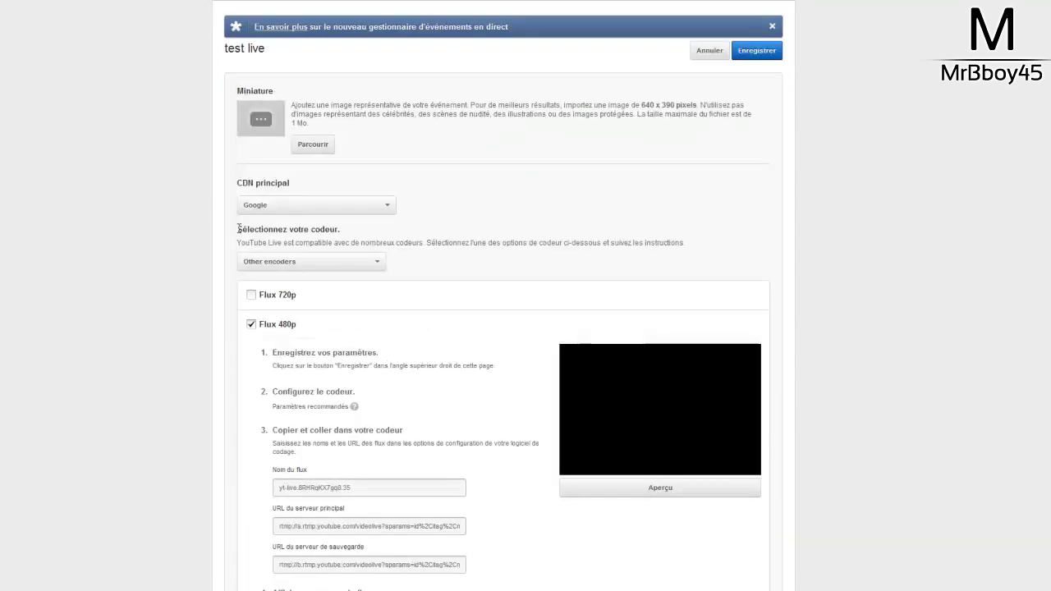
click(752, 111)
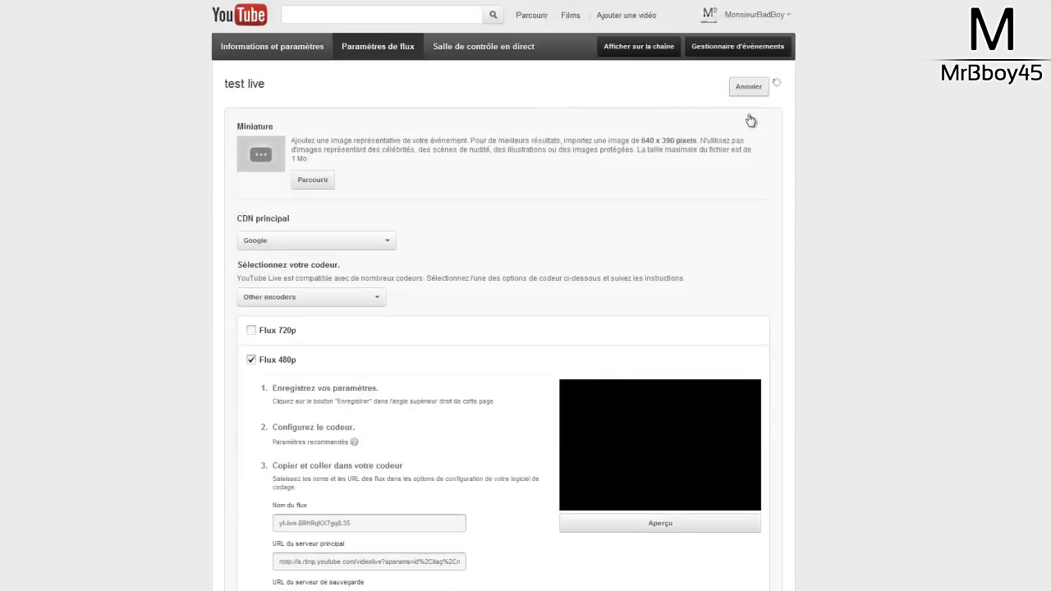
click(461, 50)
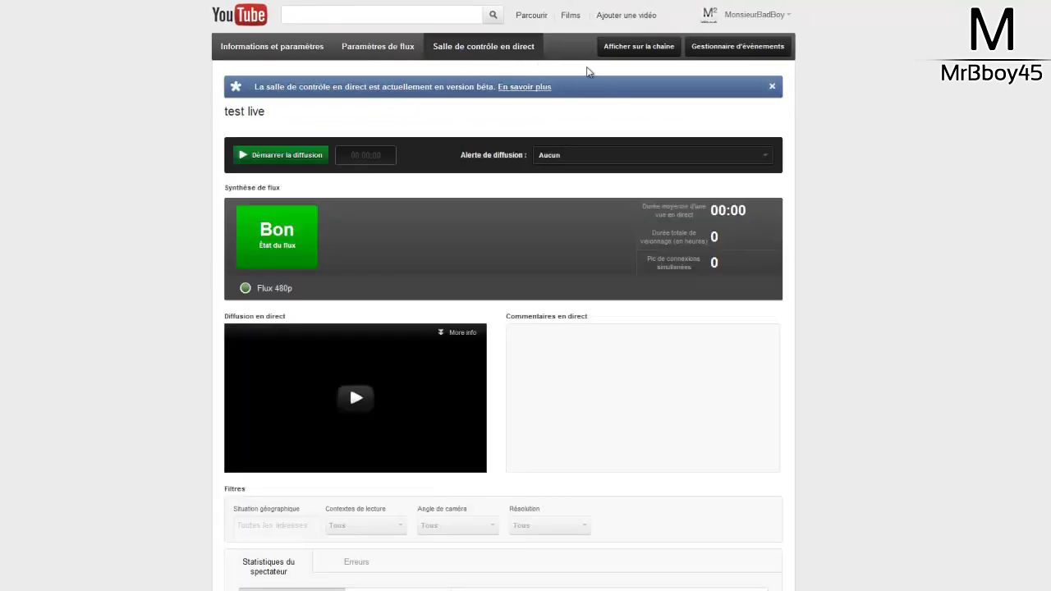
Go to the account's video manager and open its list of live events.
click(739, 17)
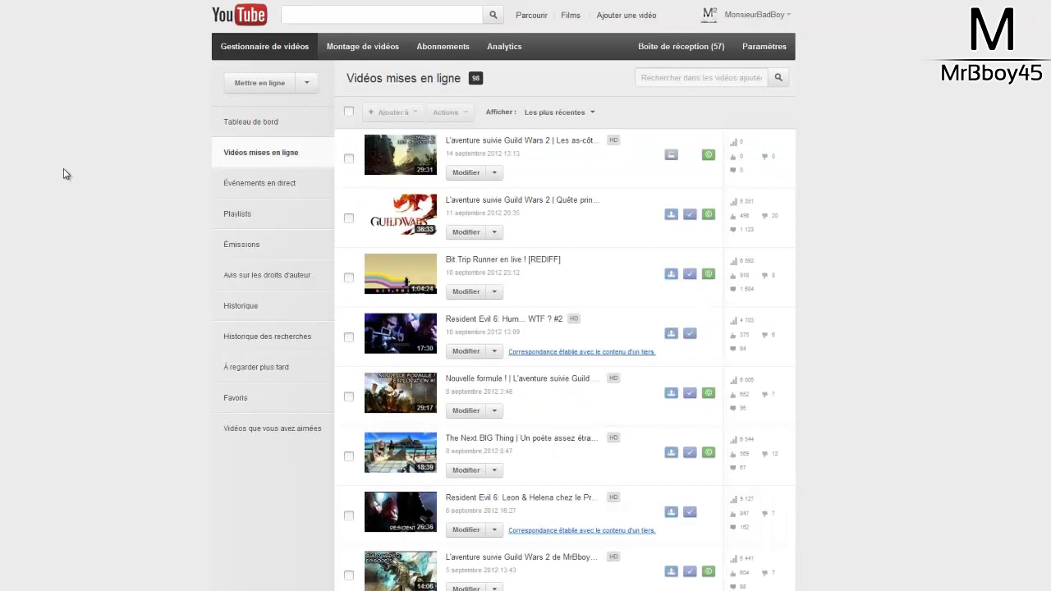
click(270, 191)
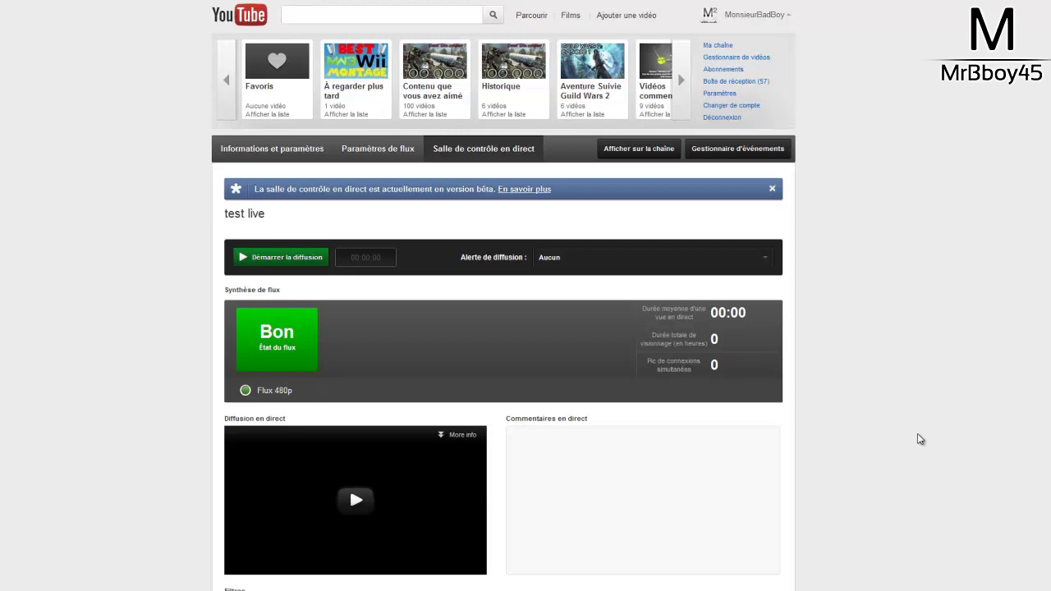
Review the 480p stream's status in the "test live" control room and play the live broadcast preview.
scroll(118, 218, down, 1)
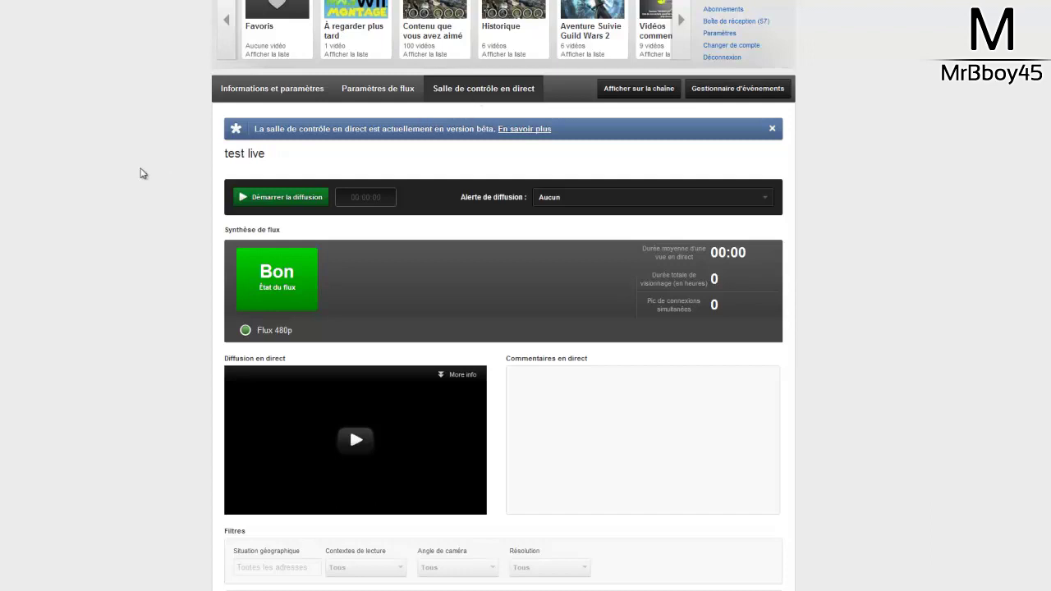
scroll(156, 169, down, 1)
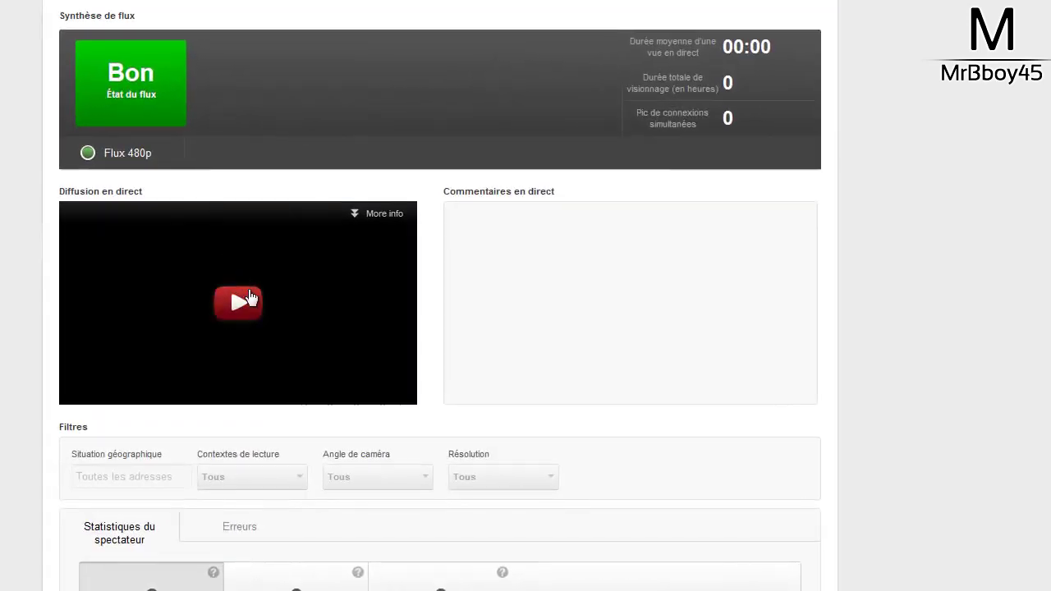
click(249, 297)
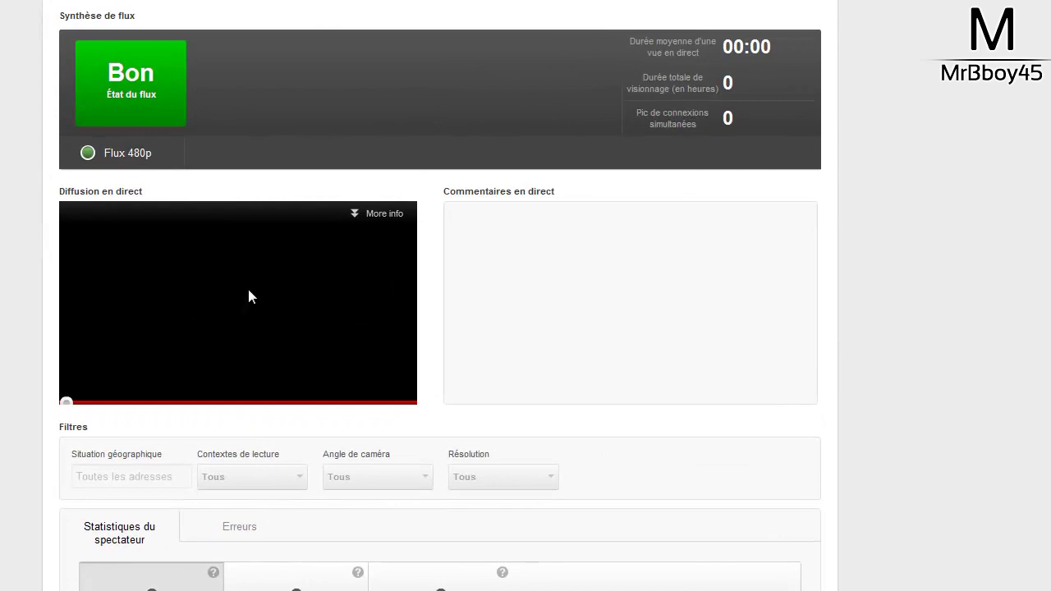
scroll(240, 172, down, 1)
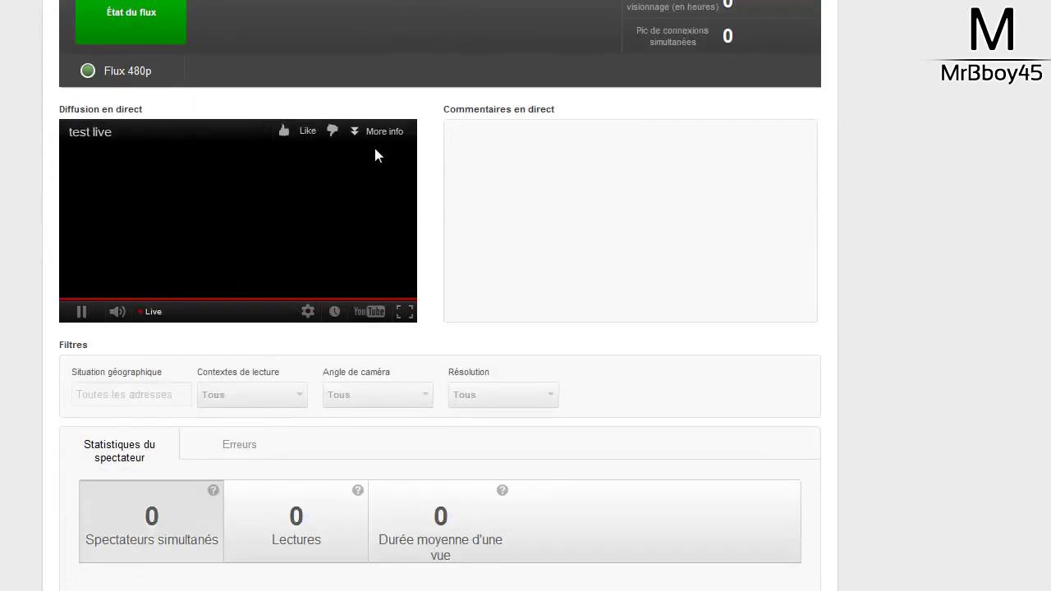